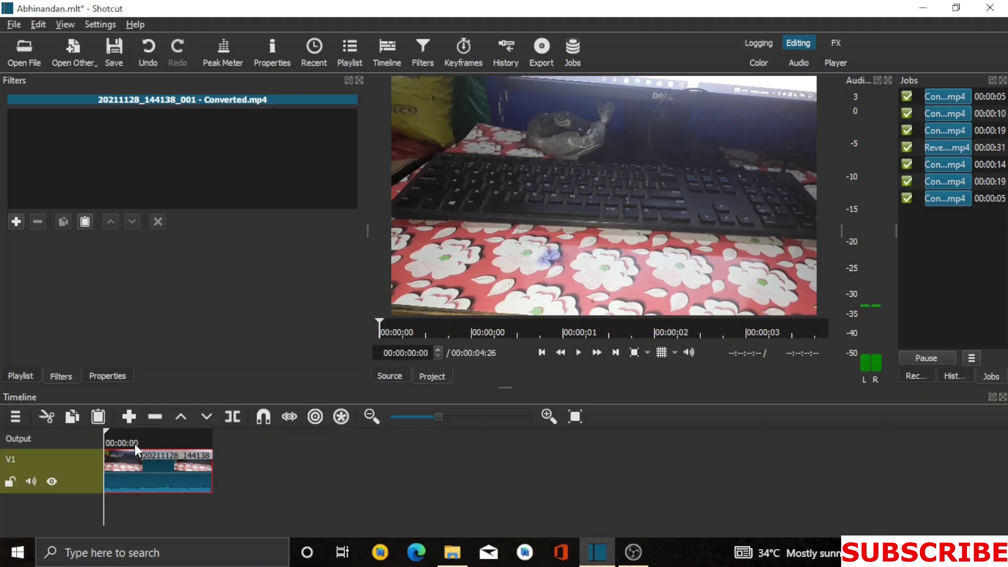
- Split the clip on track V1 at 00:00:01:13 and again at 00:00:02:22
scroll(240, 474, "up", 3)
scroll(243, 453, "up", 4)
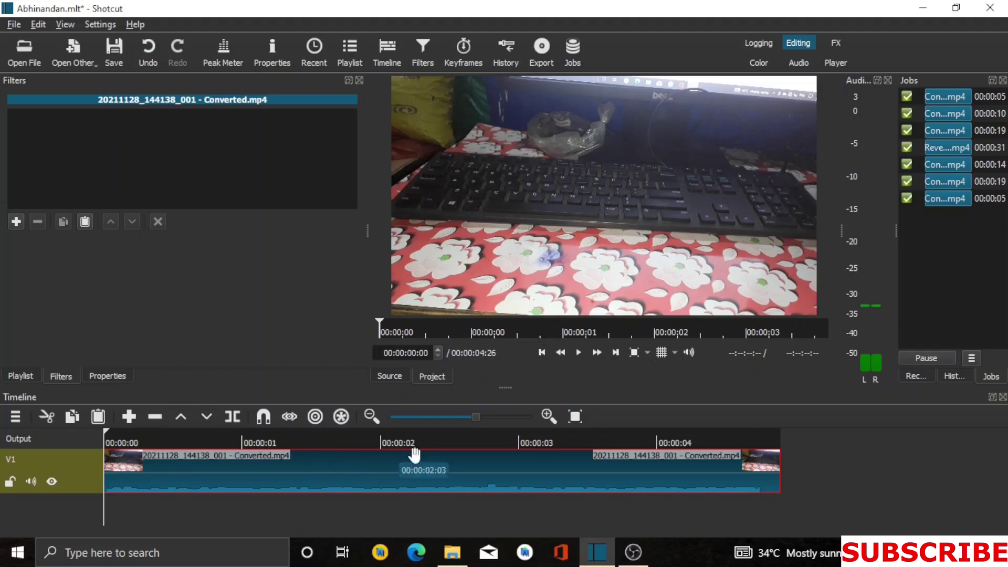
left_click(200, 441)
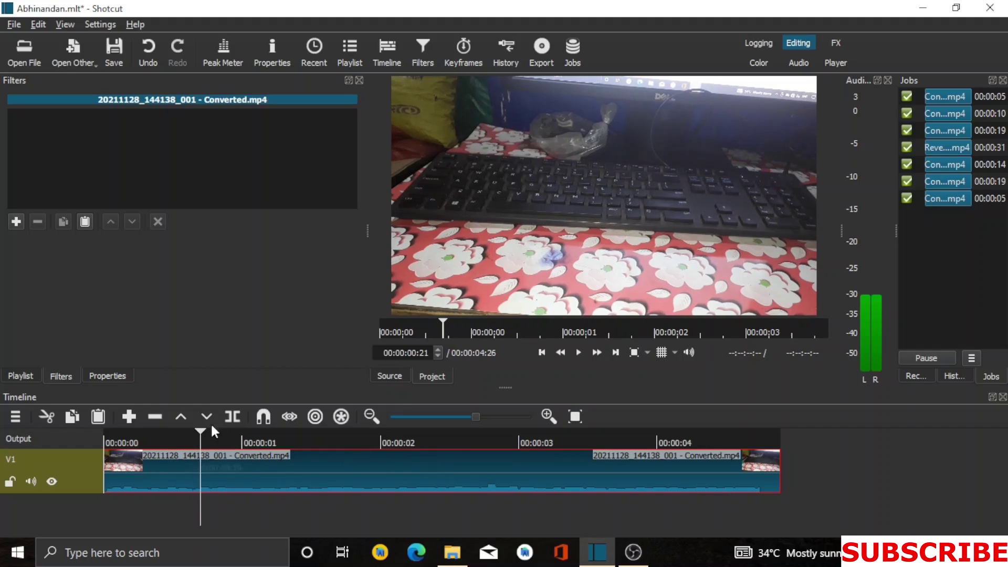
mouse_move(300, 440)
left_mouse_down()
mouse_move(313, 444)
mouse_move(308, 438)
left_mouse_up()
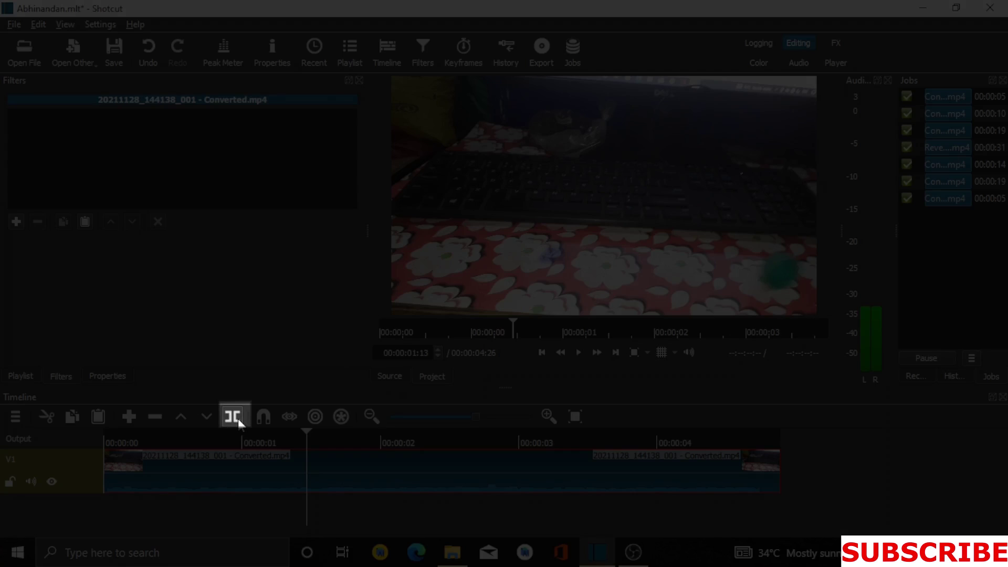
left_click(236, 419)
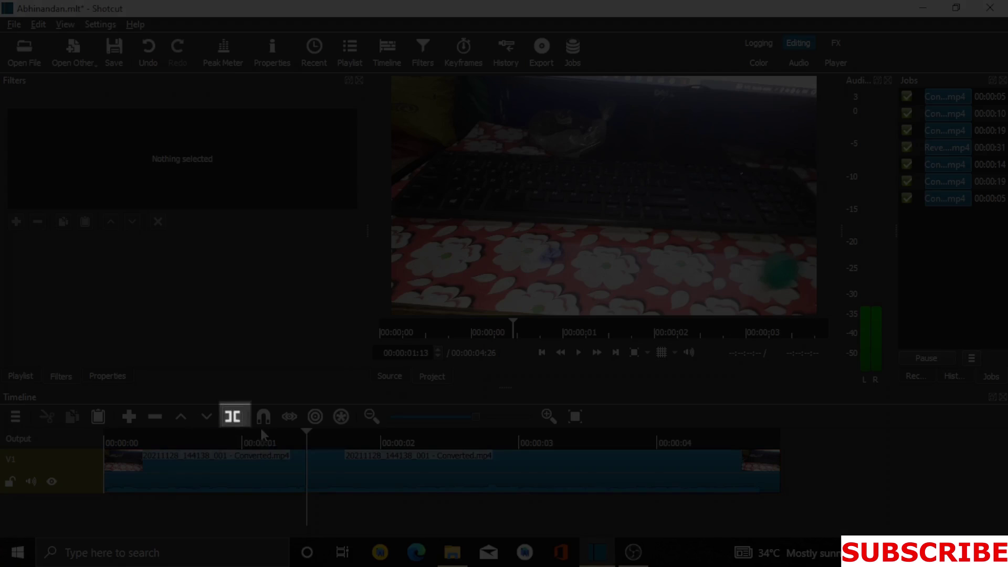
left_click(486, 431)
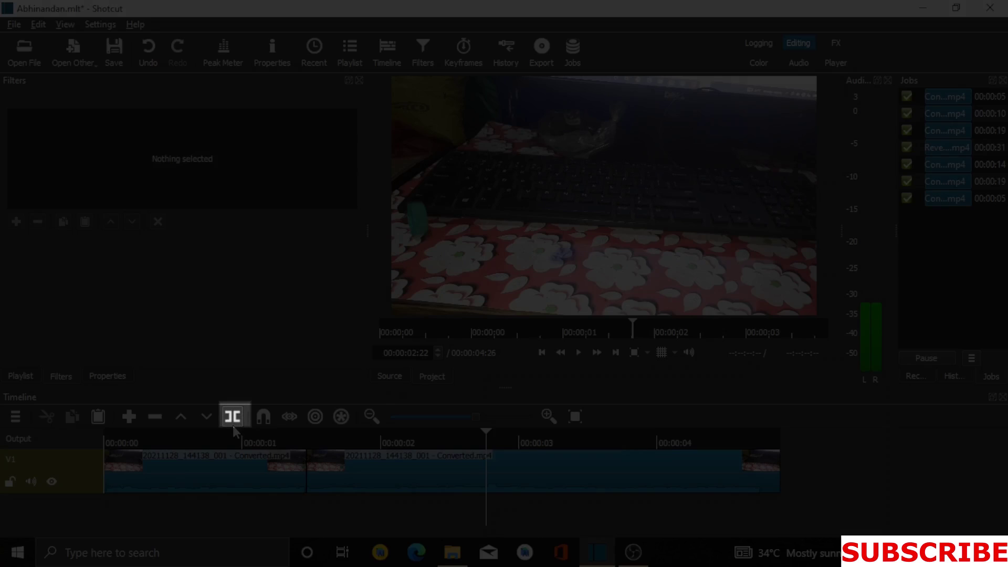
left_click(234, 419)
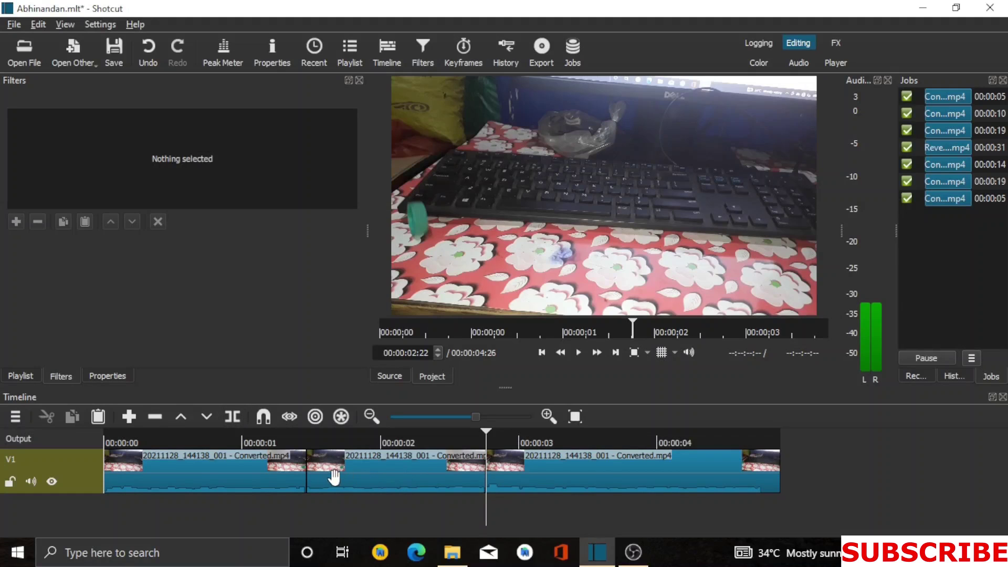
- Select the middle segment on track V1 and play back the timeline from just before it
left_click(362, 476)
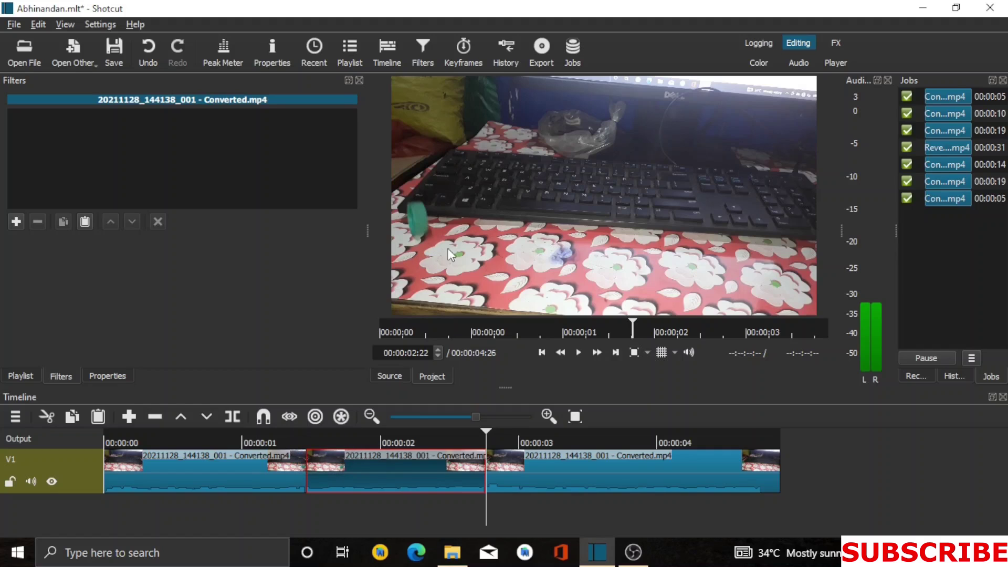
left_click(282, 439)
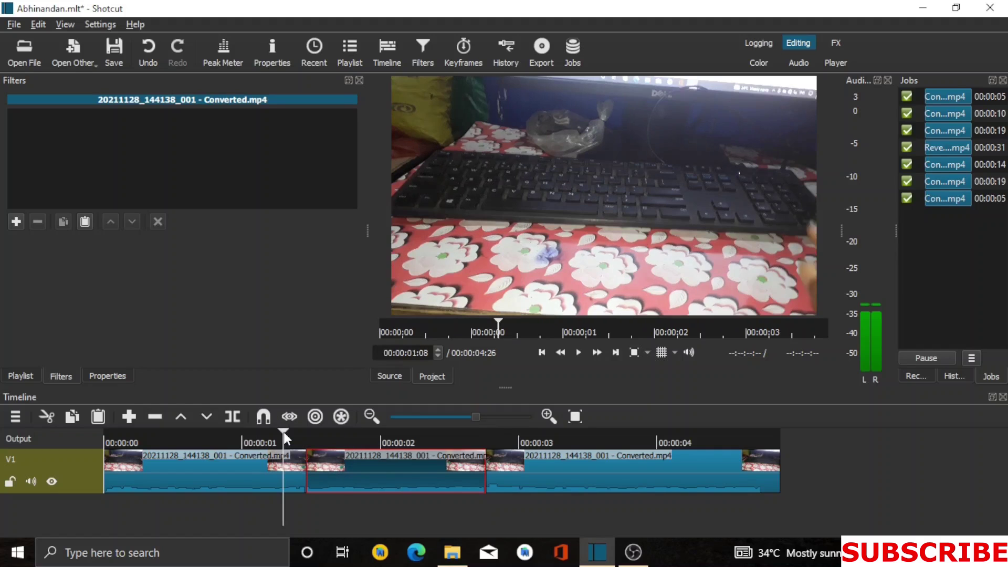
key("space")
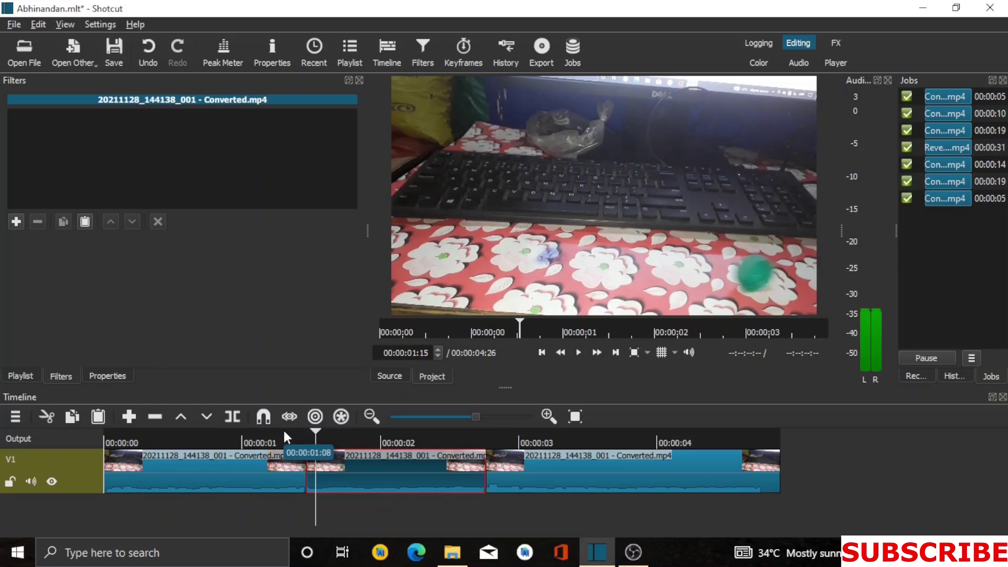
left_click(579, 352)
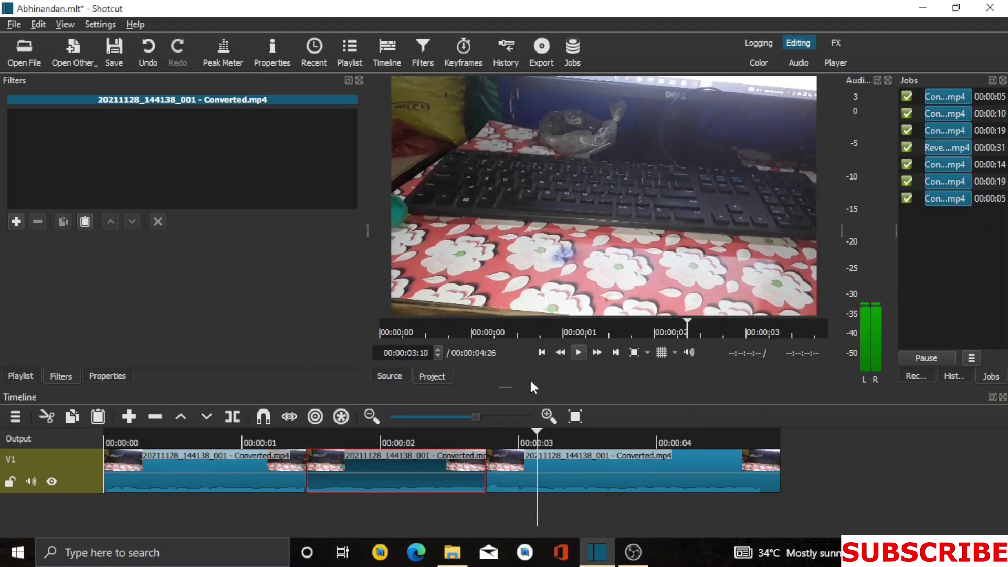
key("space")
left_click(279, 438)
key("space")
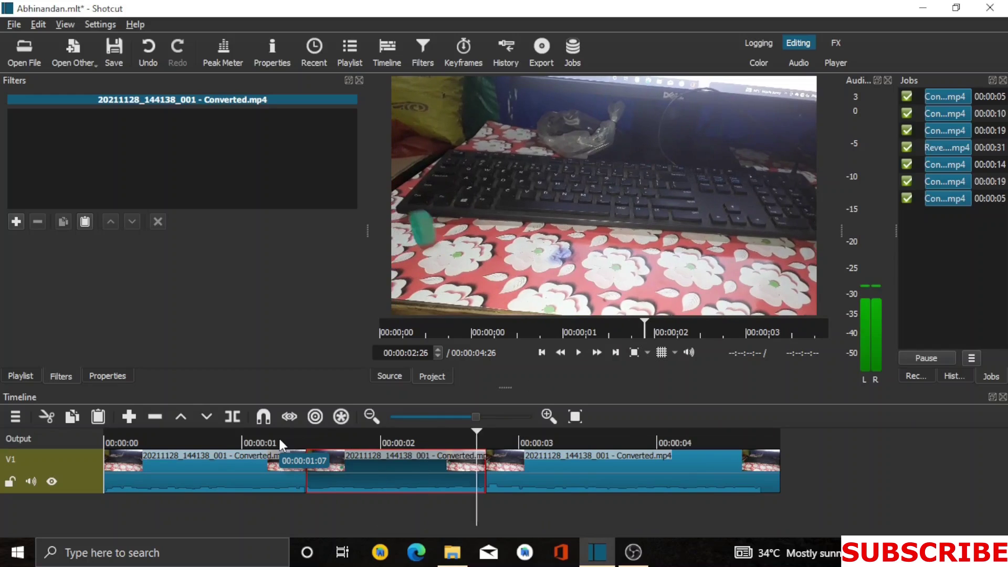
key("space")
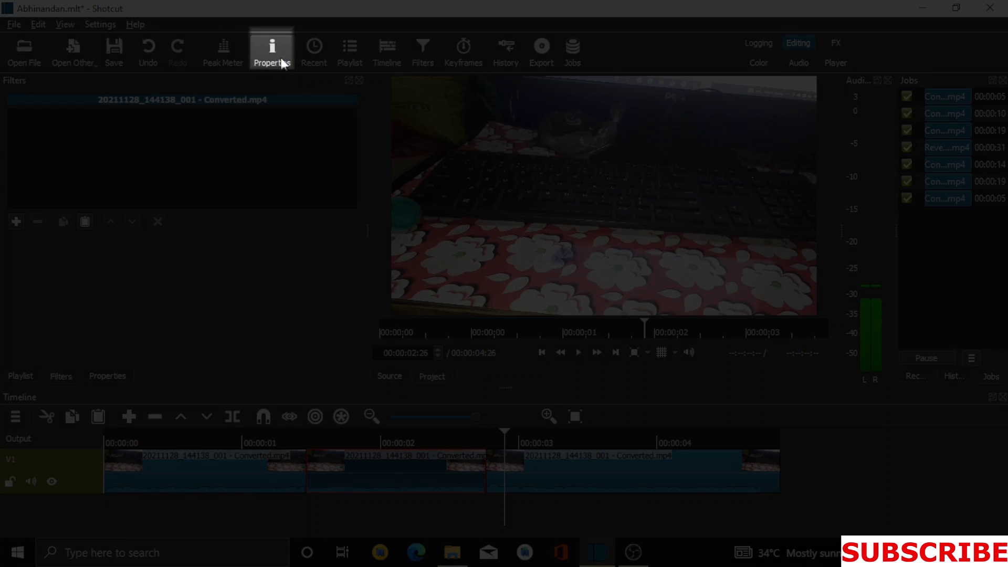
- Set the middle segment's speed to 0.5x in its properties and apply it
left_click(282, 55)
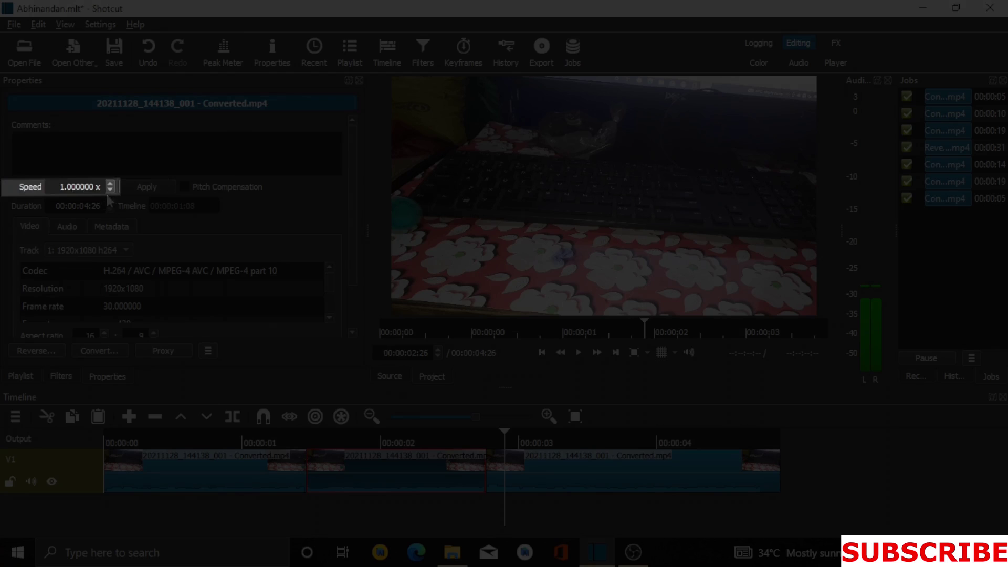
left_click(111, 190)
left_click(110, 190)
left_click(111, 191)
left_click(110, 190)
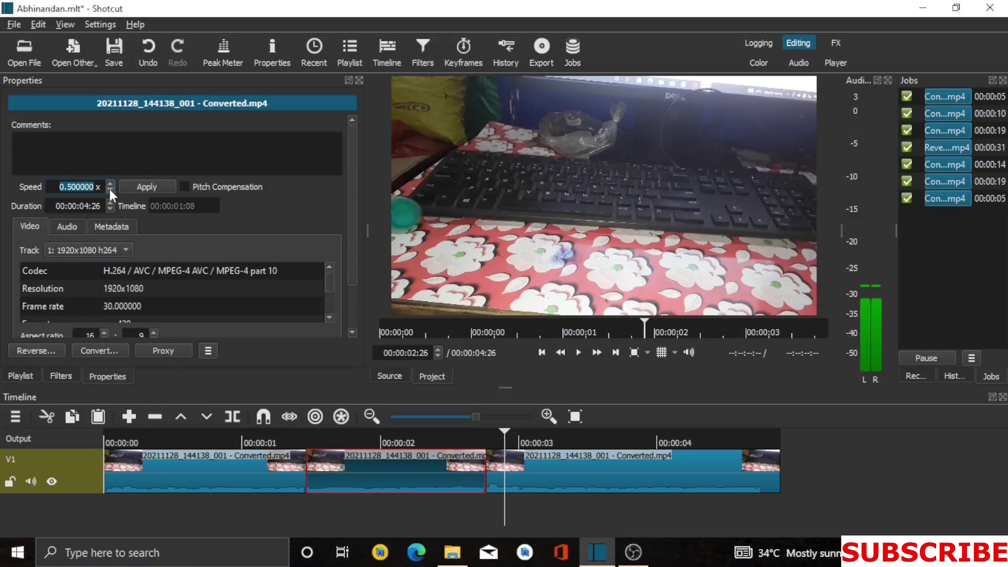
left_click(169, 182)
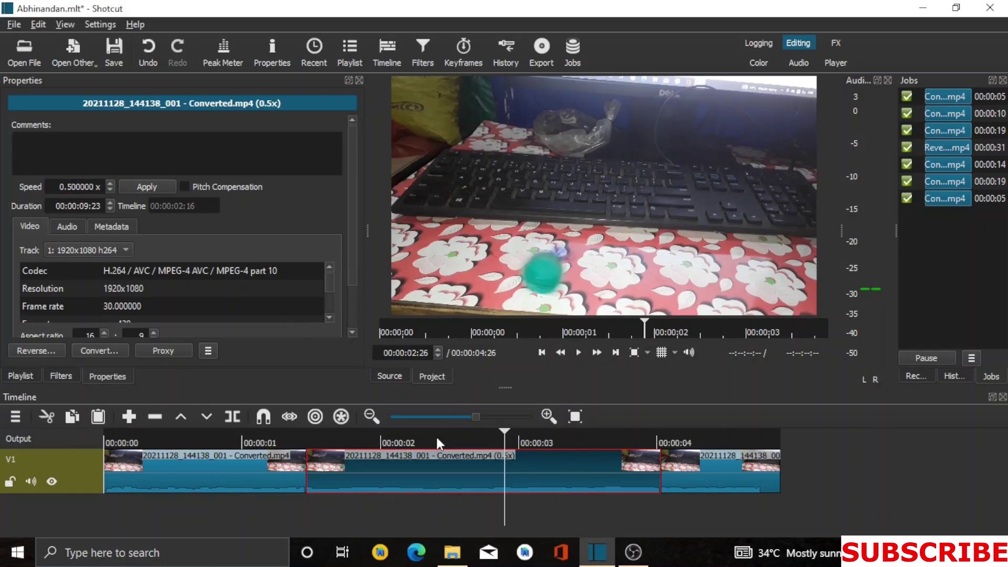
- Play back the slowed middle segment, starting just before it at 00:00:01:11
left_click(302, 441)
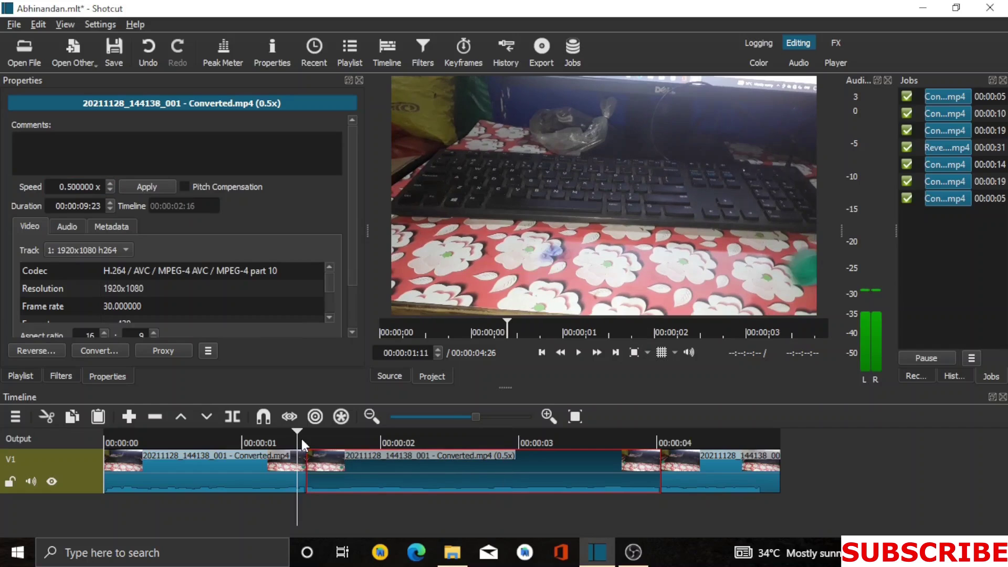
key("space")
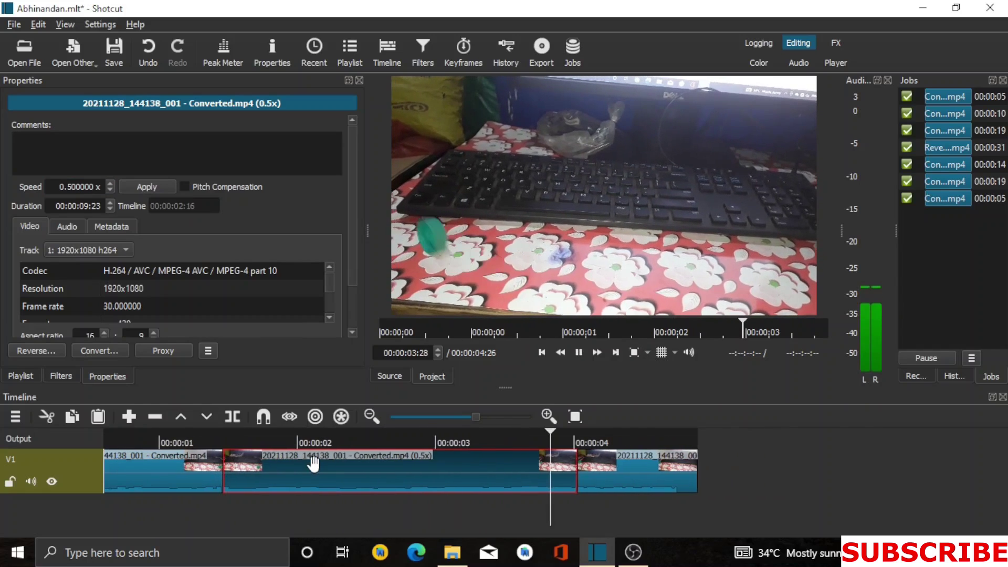
key("space")
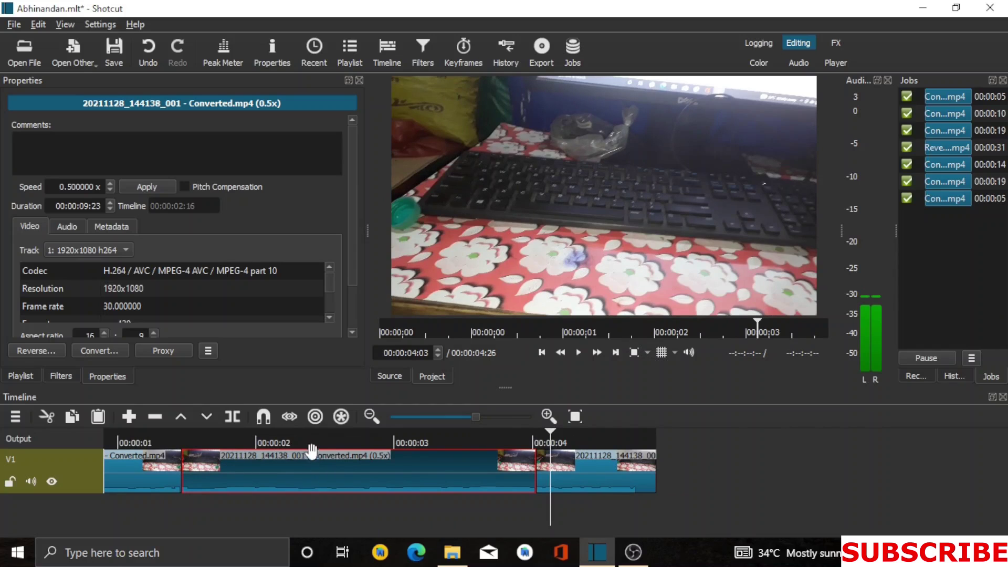
left_click(174, 432)
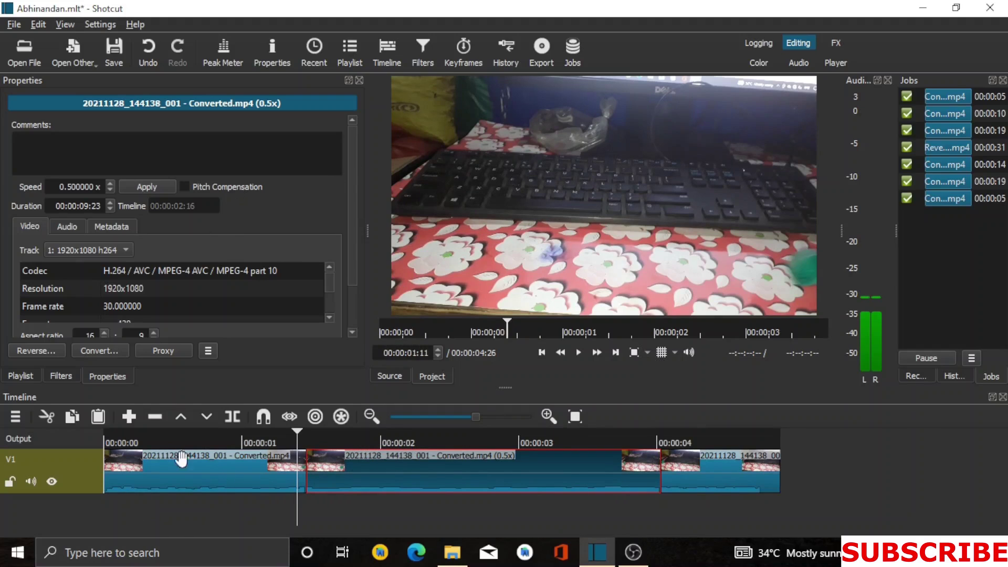
left_click(20, 416)
mouse_move(72, 425)
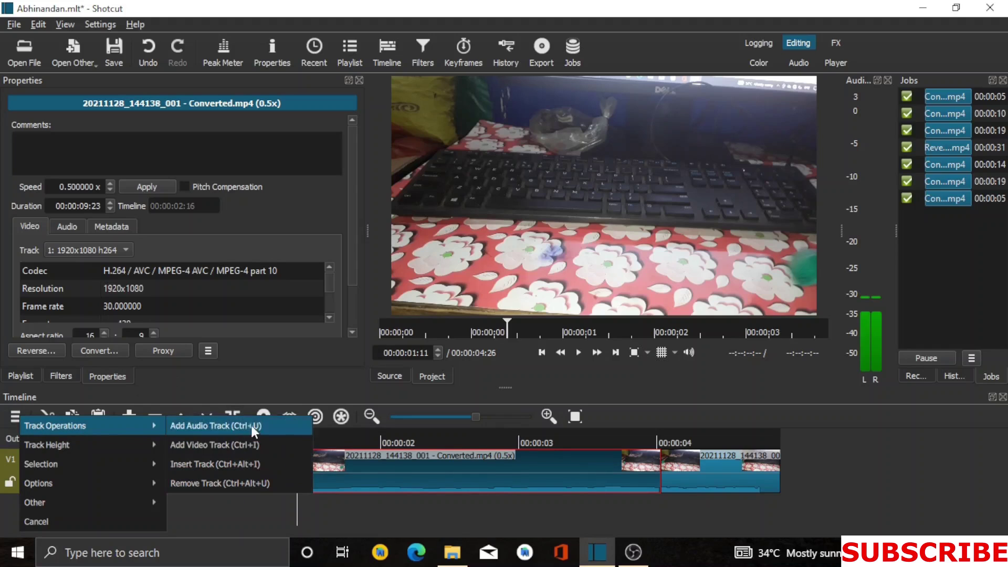
left_click(443, 500)
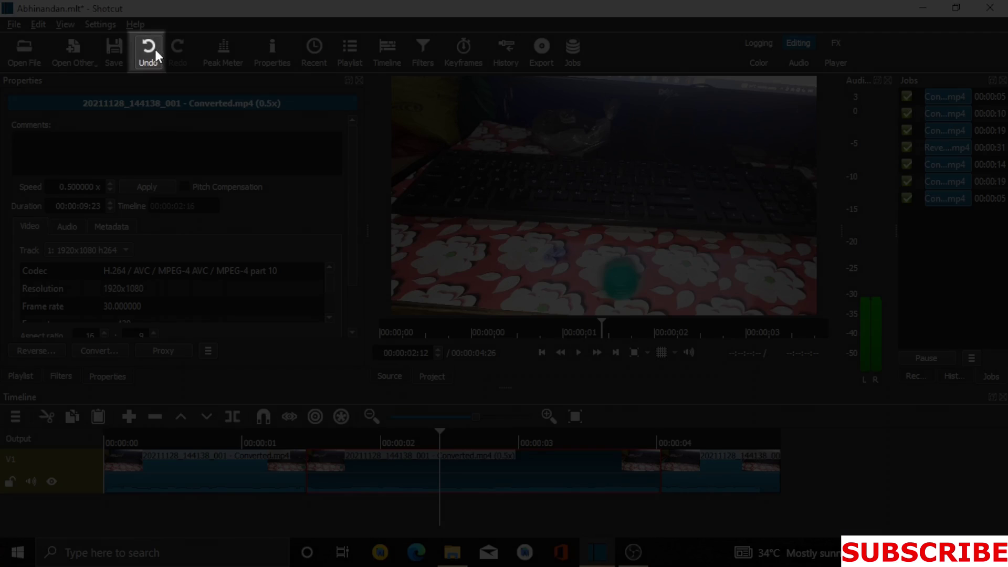
- Undo the middle segment's speed change and the splits, and redo only the two splits
left_click(149, 50)
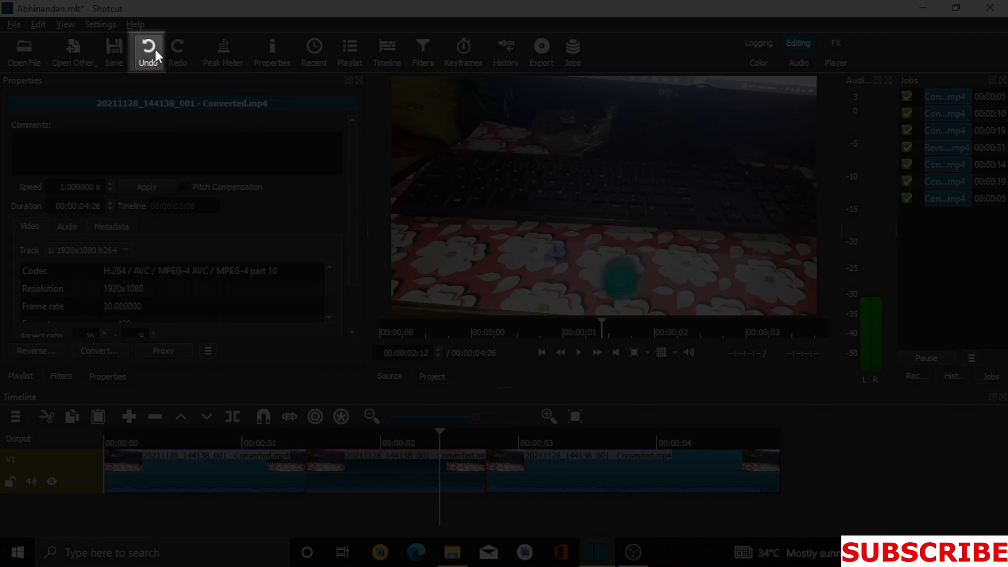
left_click(154, 48)
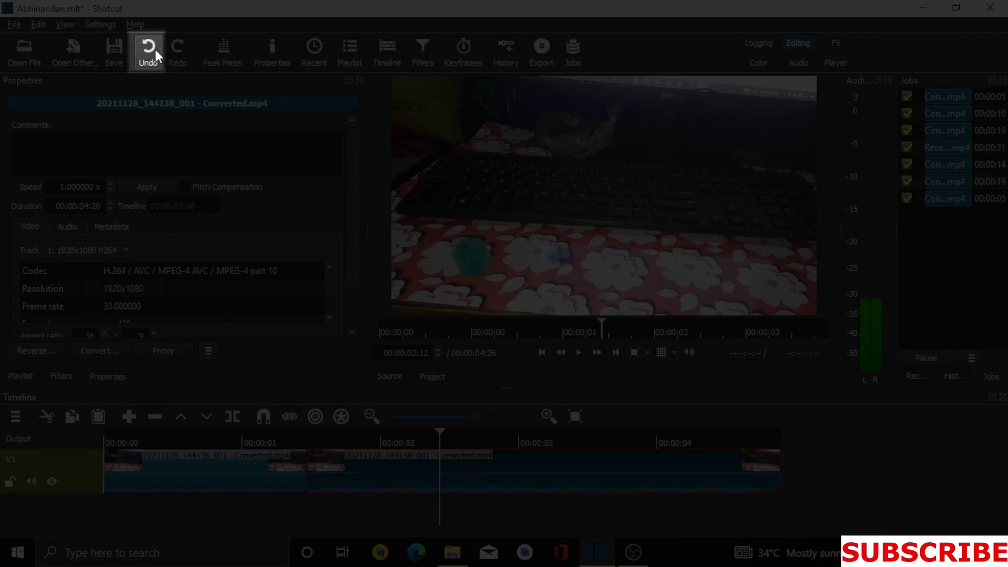
left_click(150, 56)
left_click(170, 57)
left_click(169, 57)
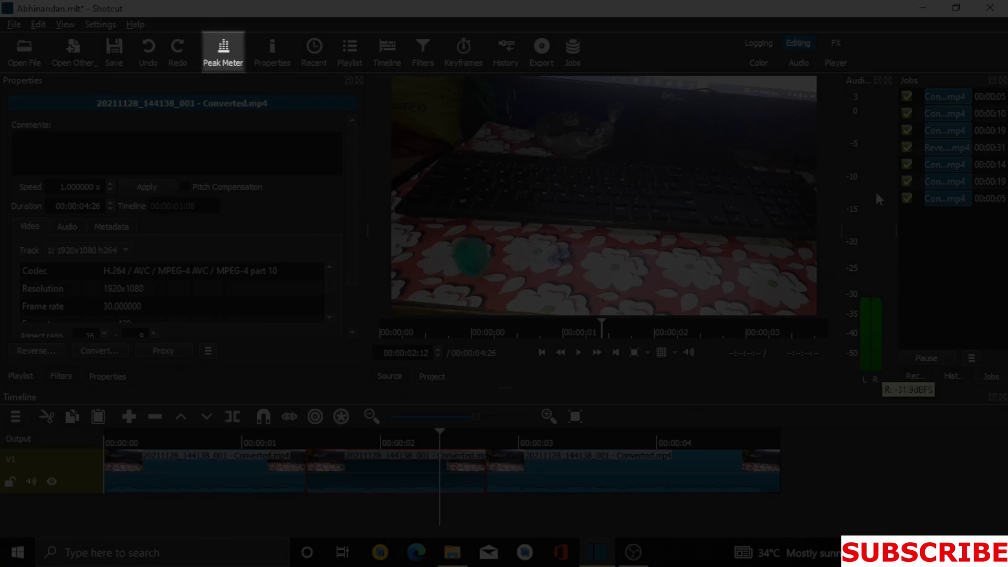
- Look through the segment's properties, the recent files list, the playlist and the segment's filters
mouse_move(869, 344)
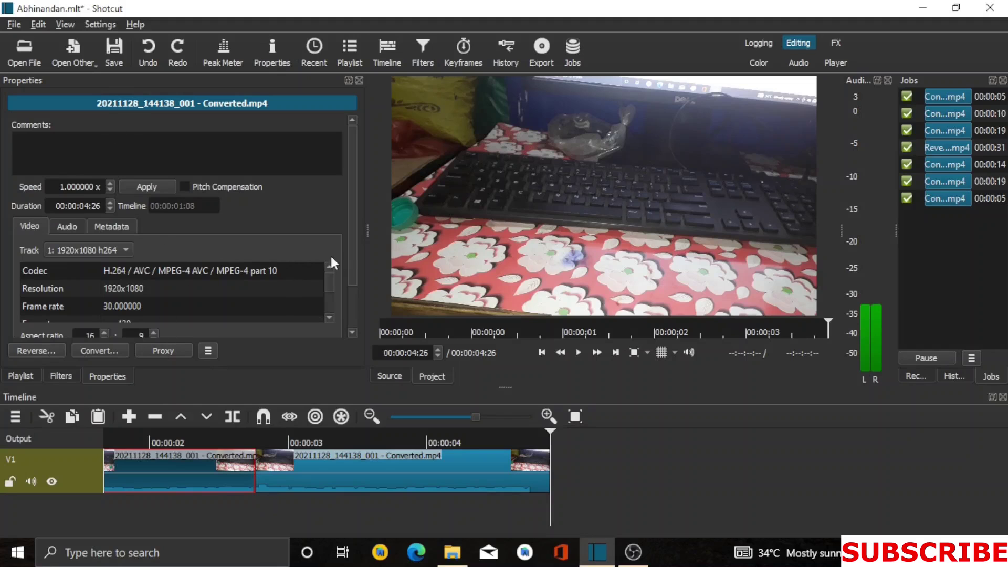
left_click_drag(349, 262, 348, 206)
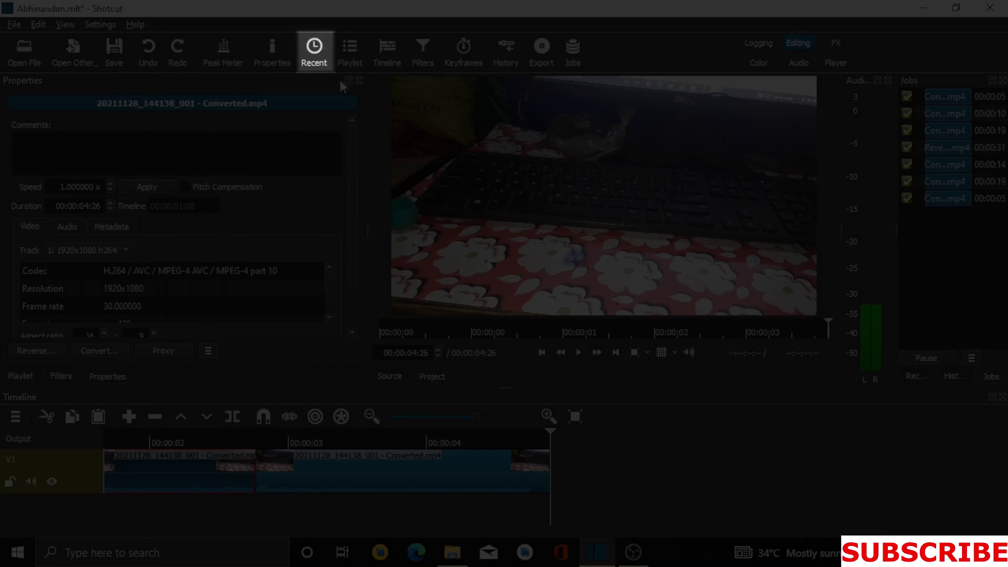
left_click(319, 60)
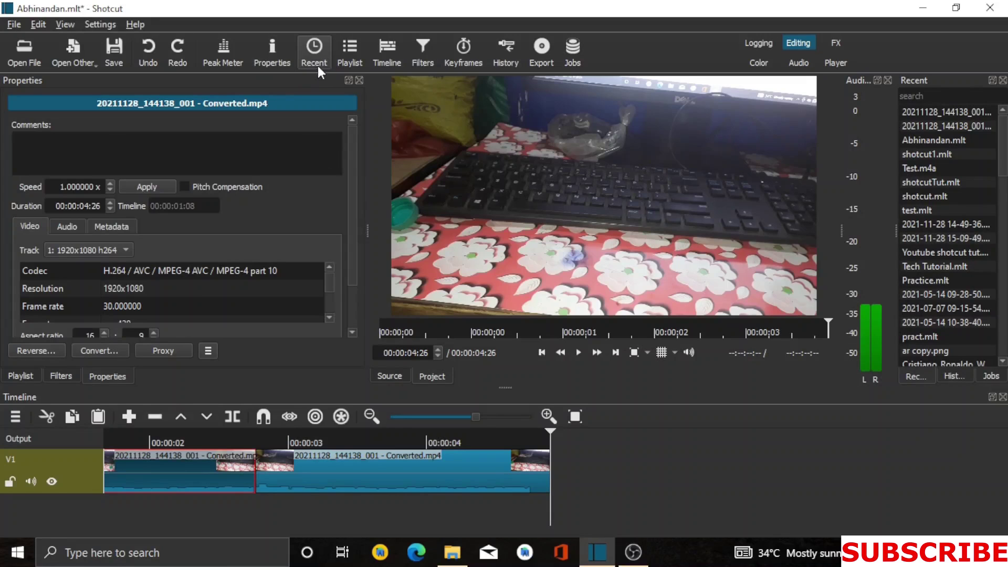
left_click(339, 60)
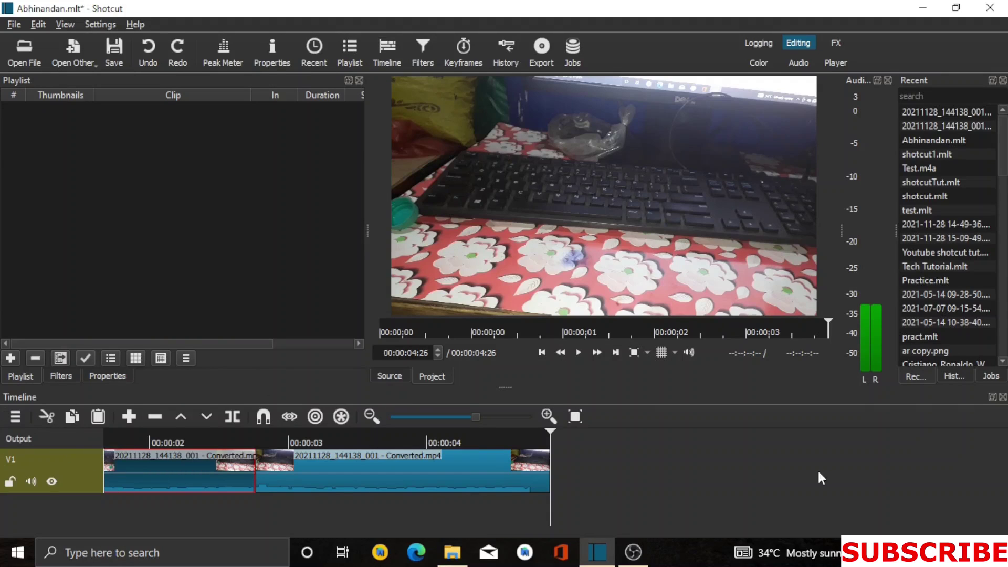
left_click(420, 58)
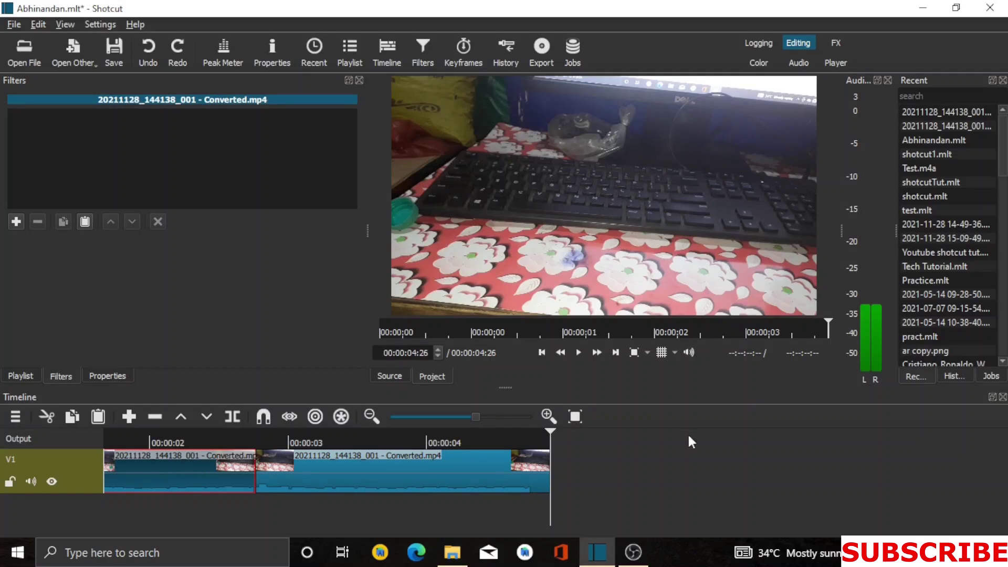
- Move the playhead back to 00:00:00:03 and select the first segment on track V1
left_click_drag(545, 431, 385, 436)
left_click_drag(314, 437, 117, 434)
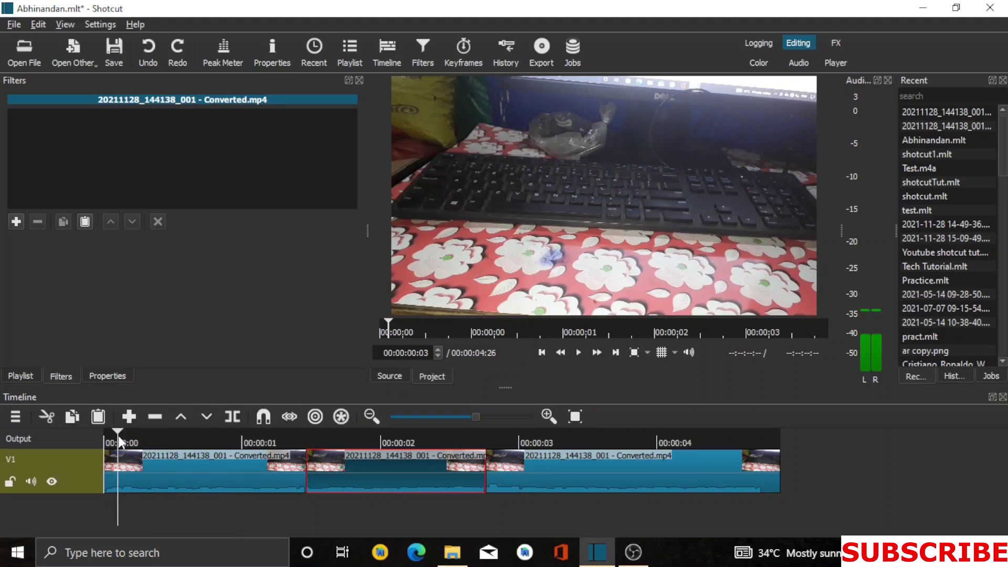
left_click(202, 476)
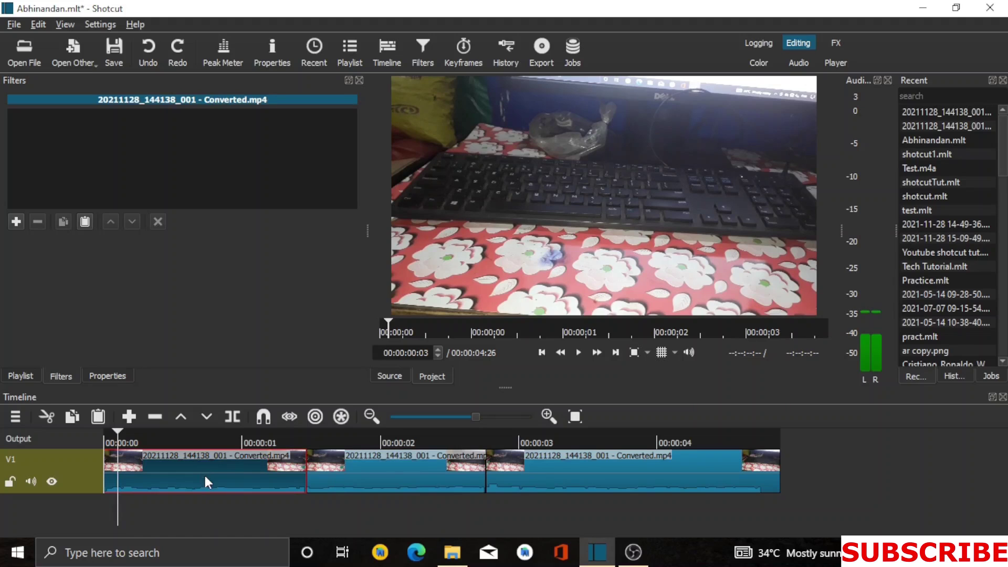